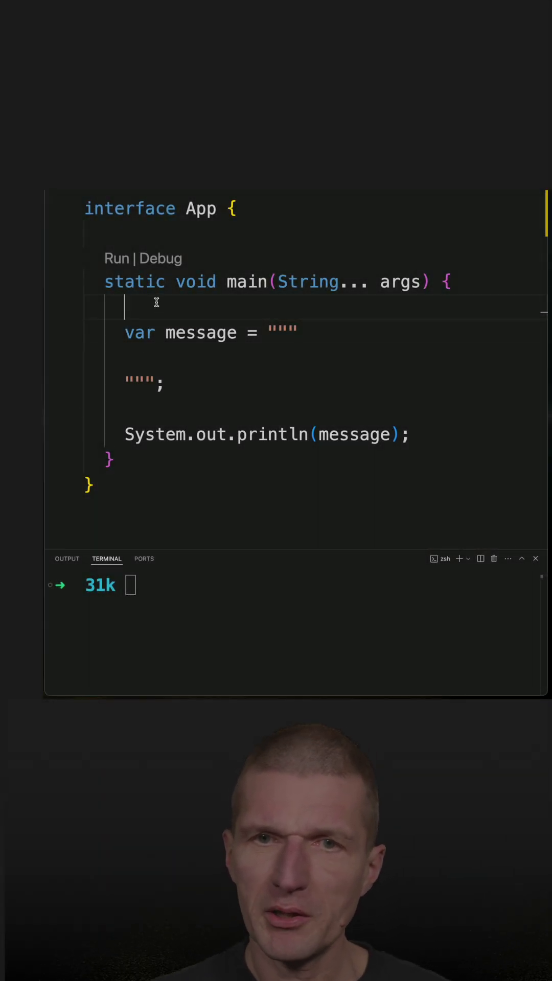
pyautogui.write('Numbe')
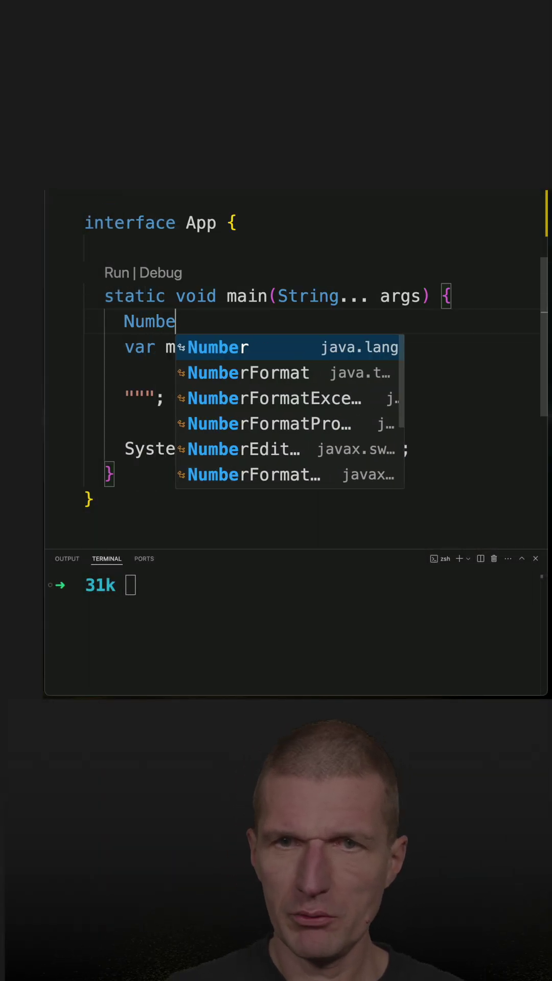
pyautogui.write('r')
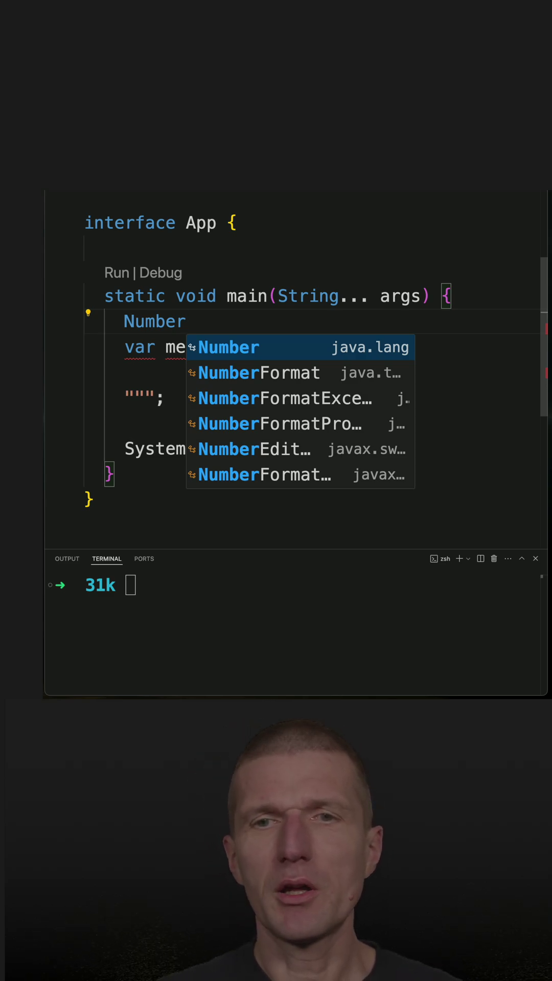
pyautogui.write('For')
# - Write NumberFormat.getCompactNumberInstance().format(31_000); split across three lines
pyautogui.press('Tab')
pyautogui.write('.get')
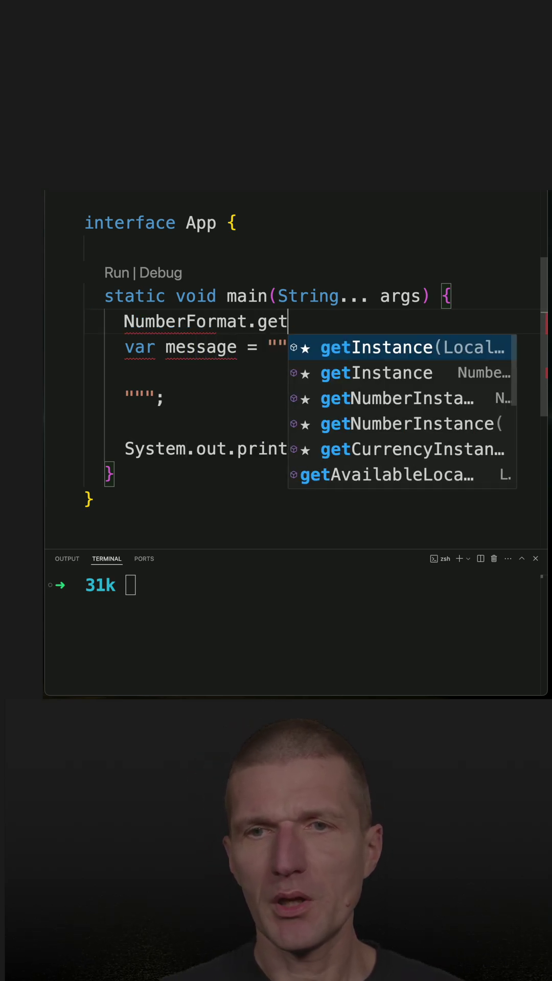
pyautogui.write('COm')
pyautogui.press('Tab')
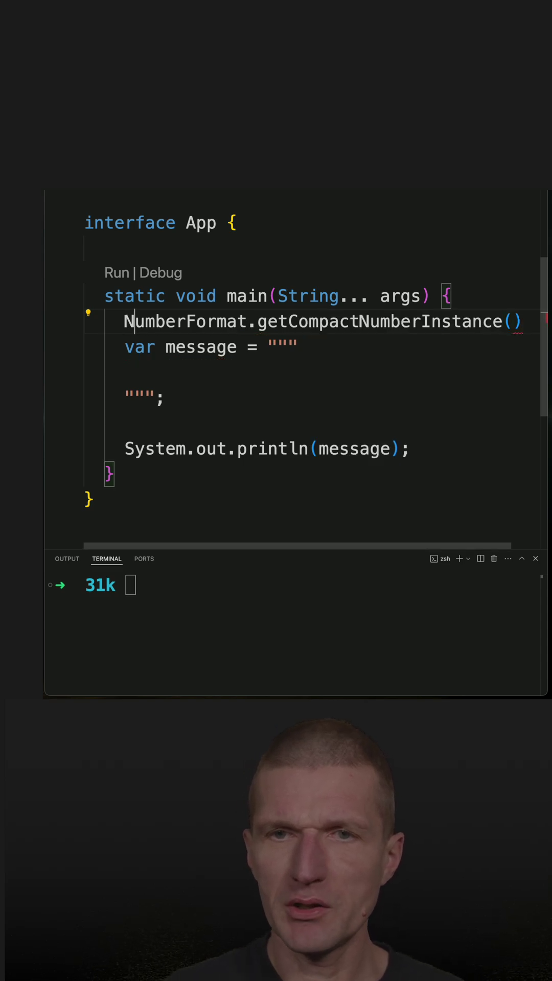
pyautogui.press('Right')
pyautogui.press('Right')
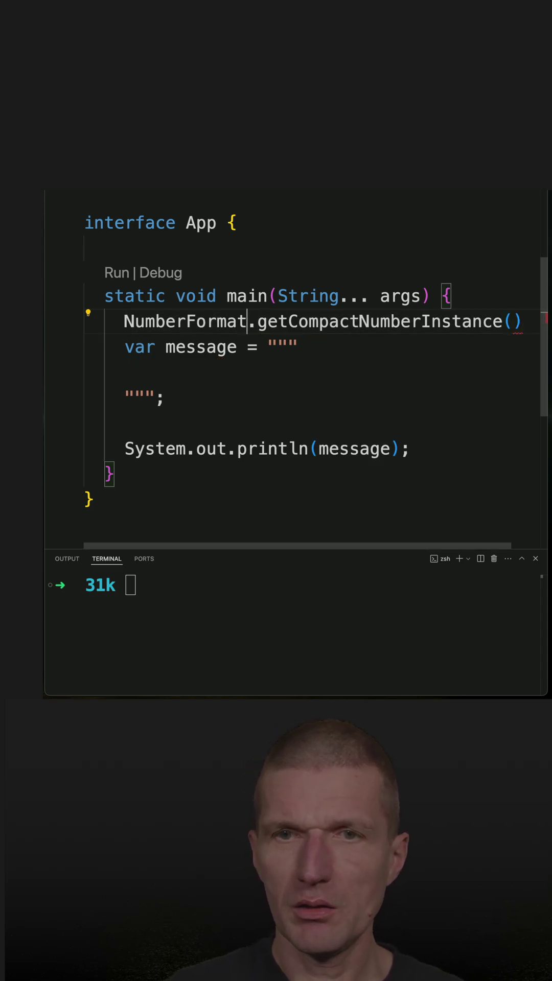
pyautogui.press('Return')
pyautogui.press('End')
pyautogui.press('Return')
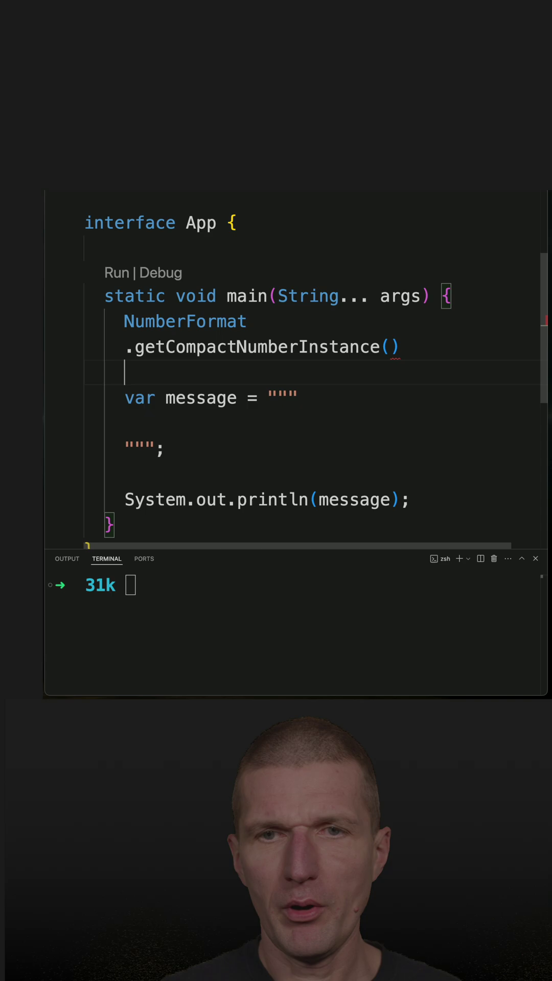
pyautogui.write('.form')
pyautogui.press('Tab')
pyautogui.write('0')
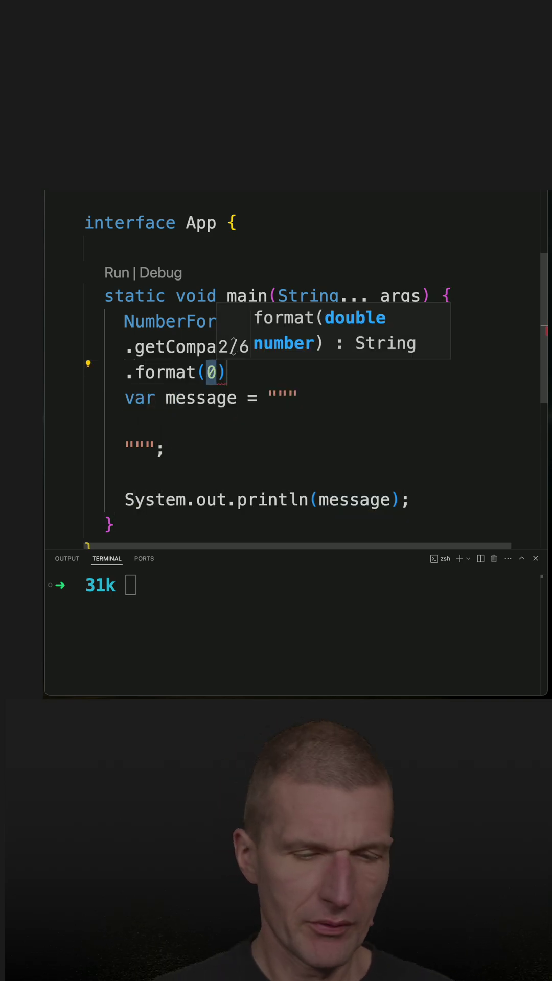
pyautogui.write('31_')
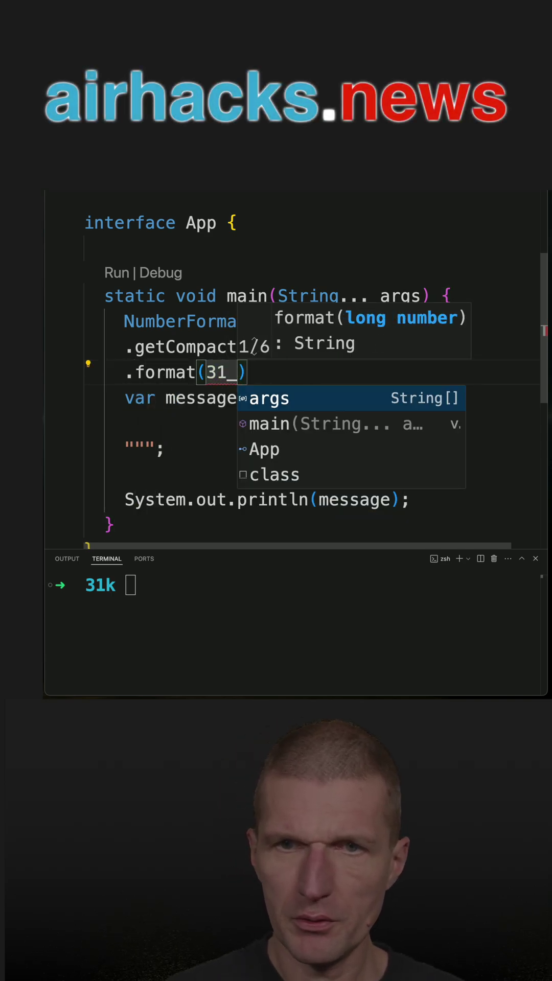
pyautogui.write('000')
pyautogui.press('Escape')
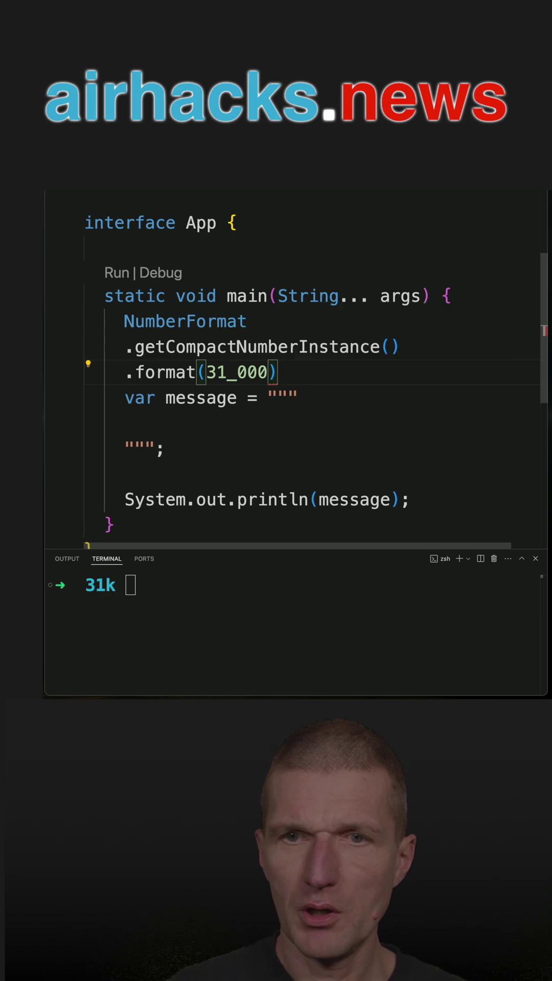
pyautogui.press('BackSpace')
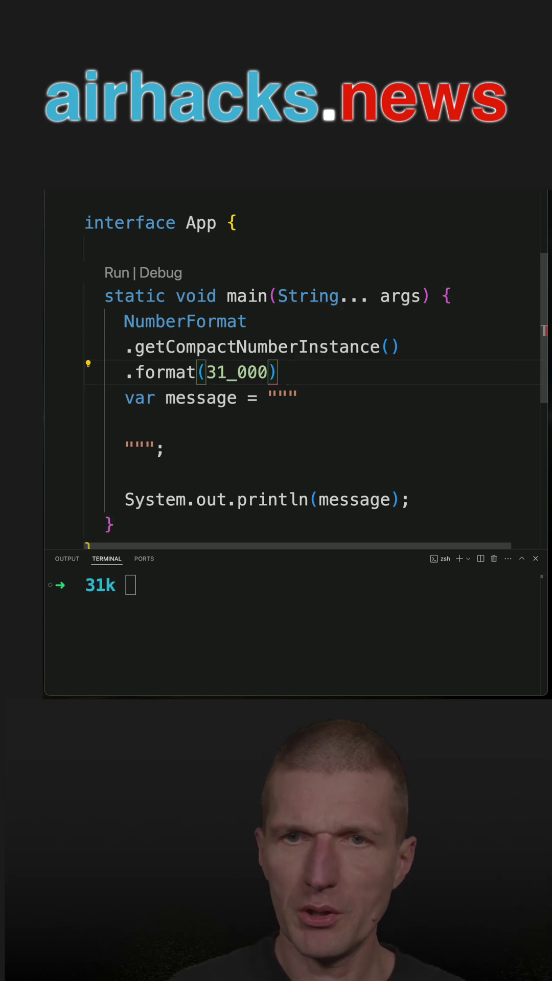
pyautogui.write(';')
# - Declare the compact-number expression as var subs
pyautogui.press('Up')
pyautogui.press('Home')
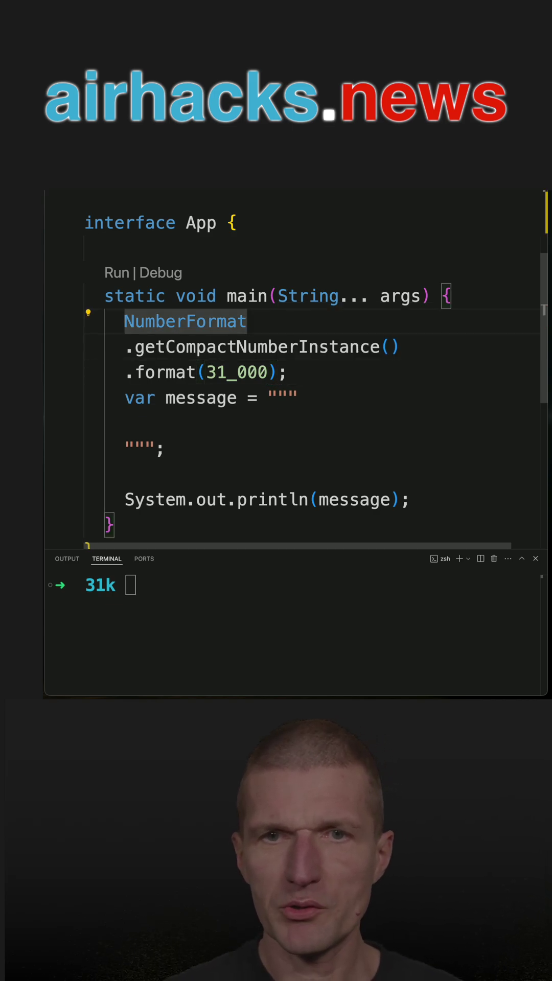
pyautogui.write('var ')
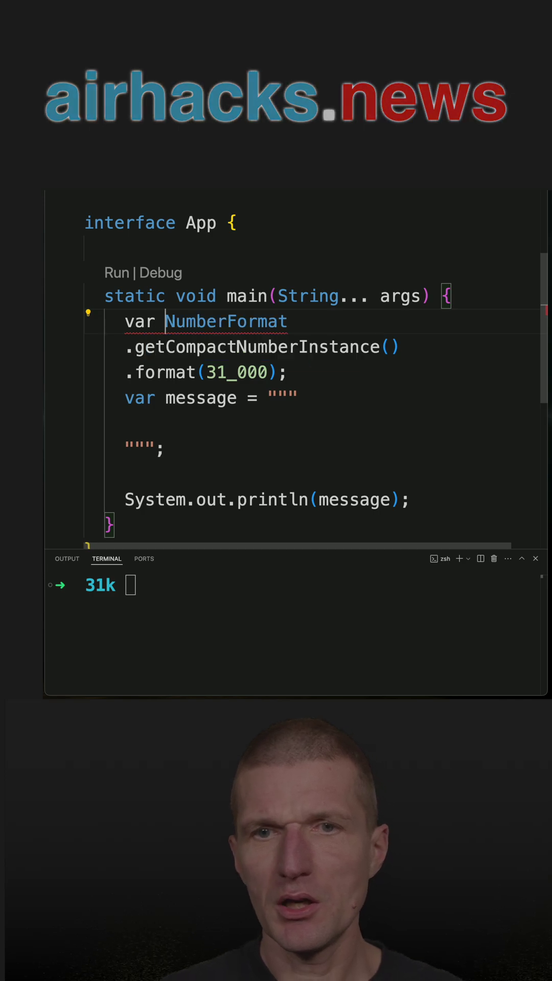
pyautogui.write('sub')
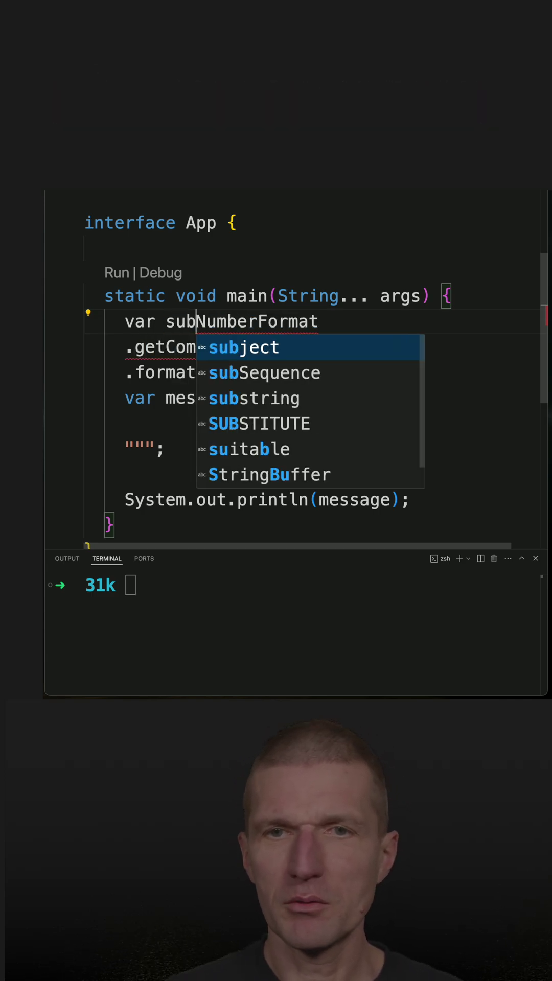
pyautogui.write('s =')
pyautogui.press('Up')
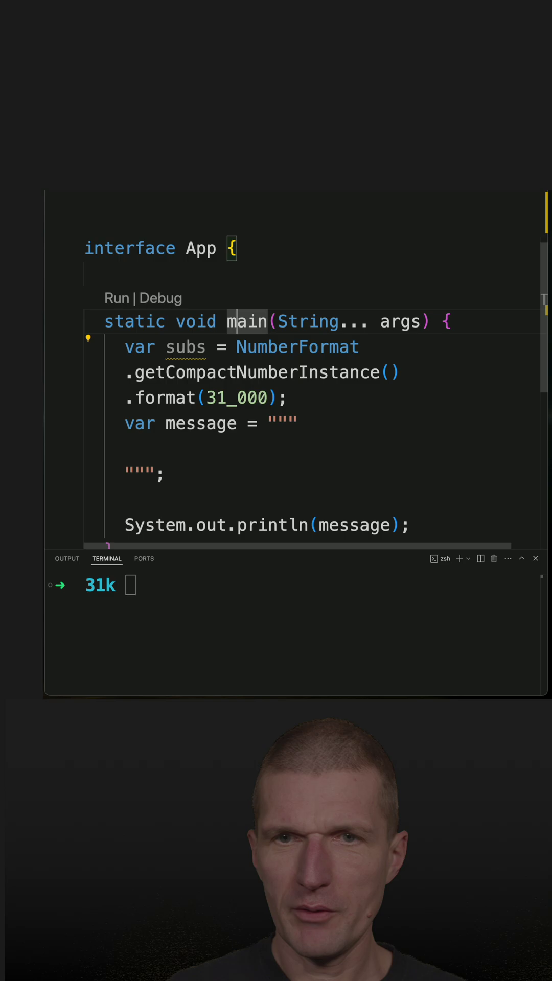
pyautogui.press('End')
# - Start the today variable with LocalDate.now() and a chained .format call on separate lines
pyautogui.press('Return')
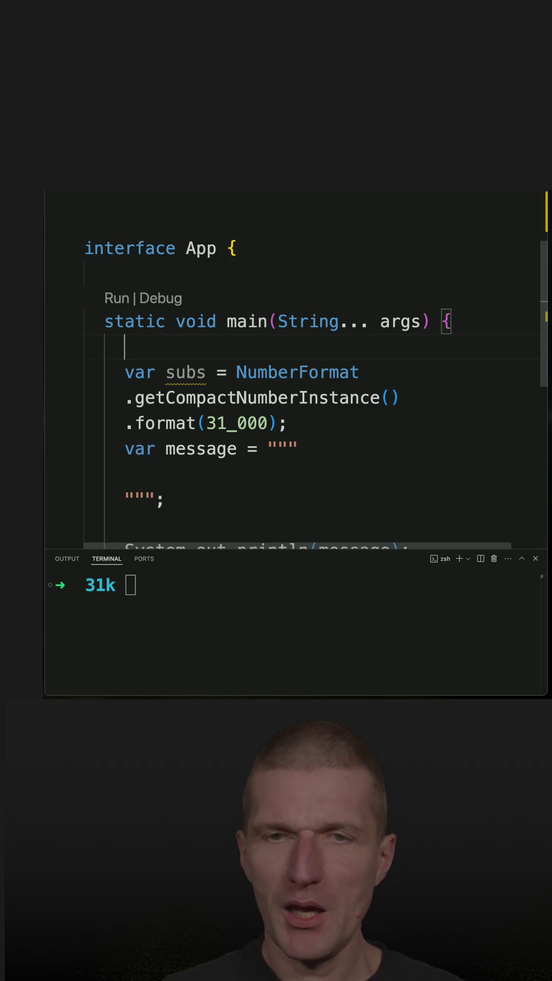
pyautogui.write('var ')
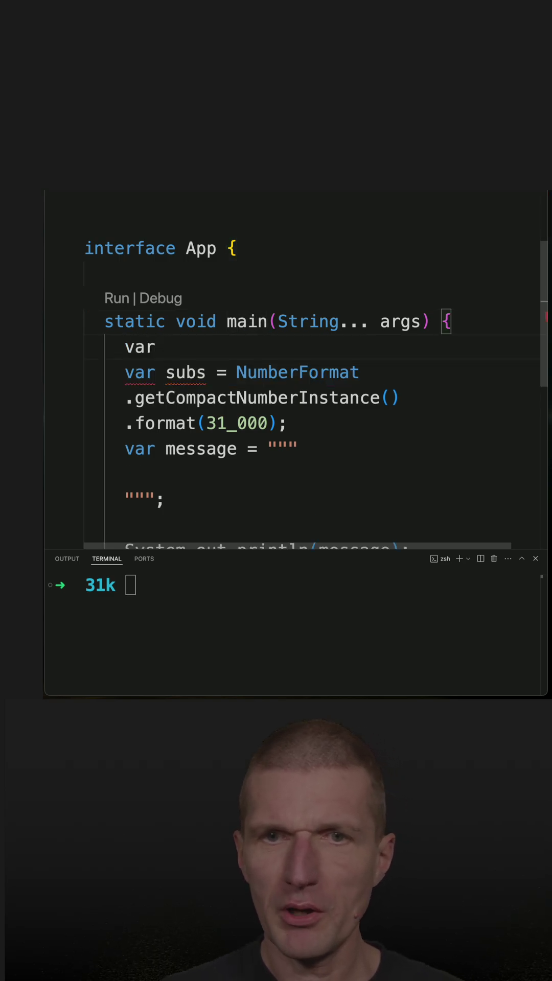
pyautogui.write('today ')
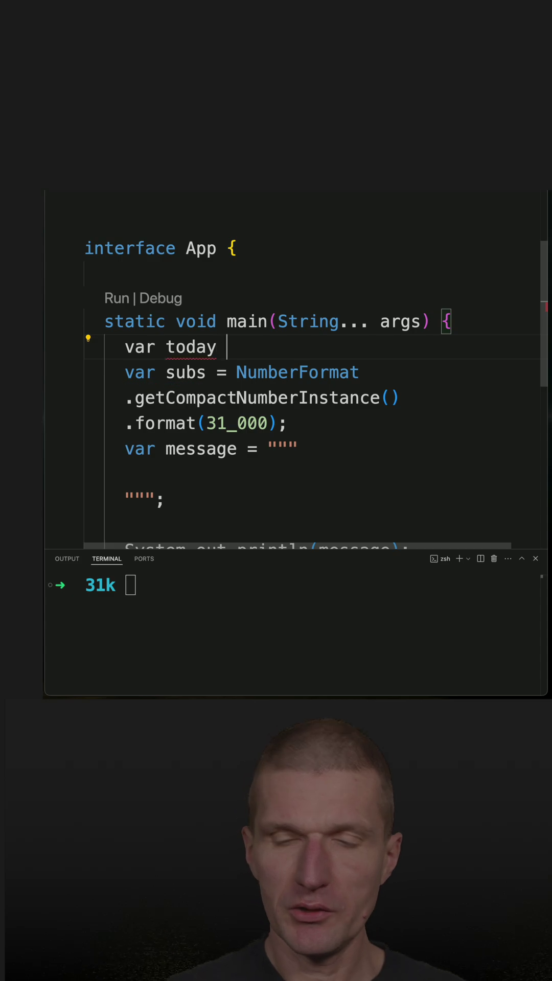
pyautogui.write('= Local')
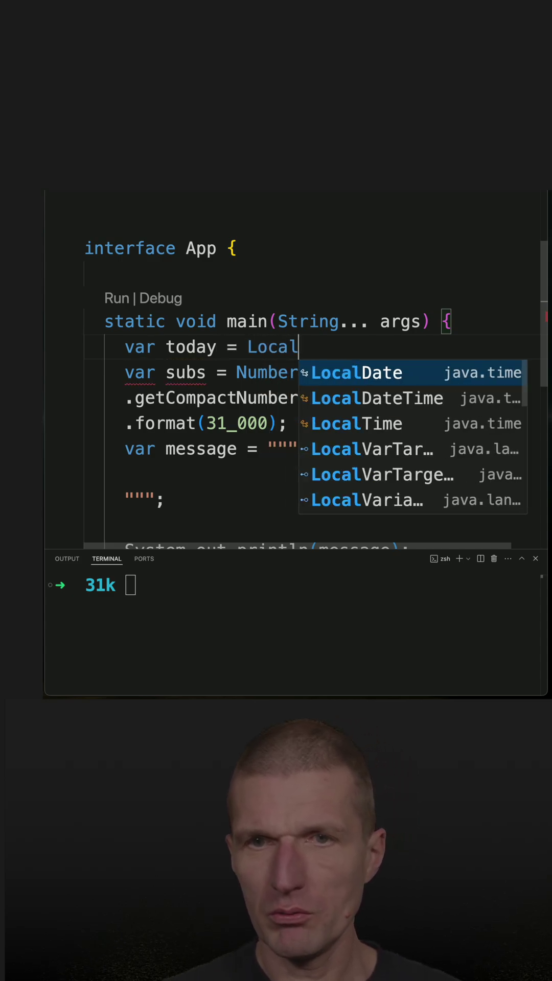
pyautogui.write('Date')
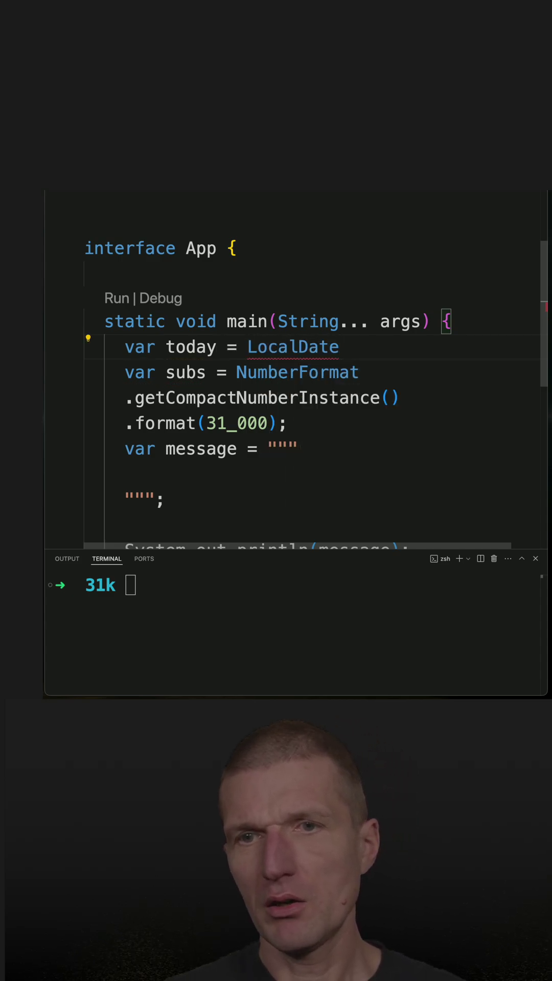
pyautogui.write('.now(')
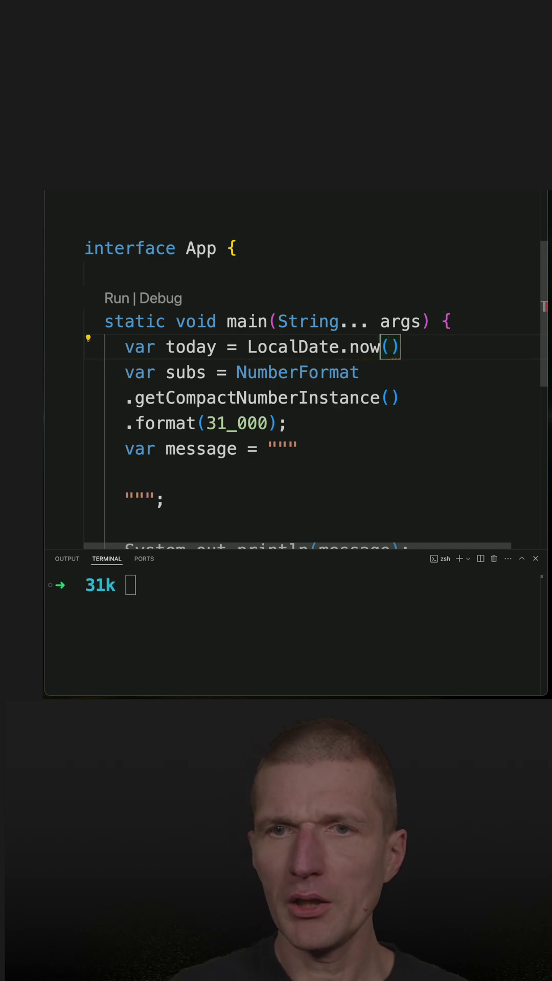
pyautogui.press('Left')
pyautogui.press('Return')
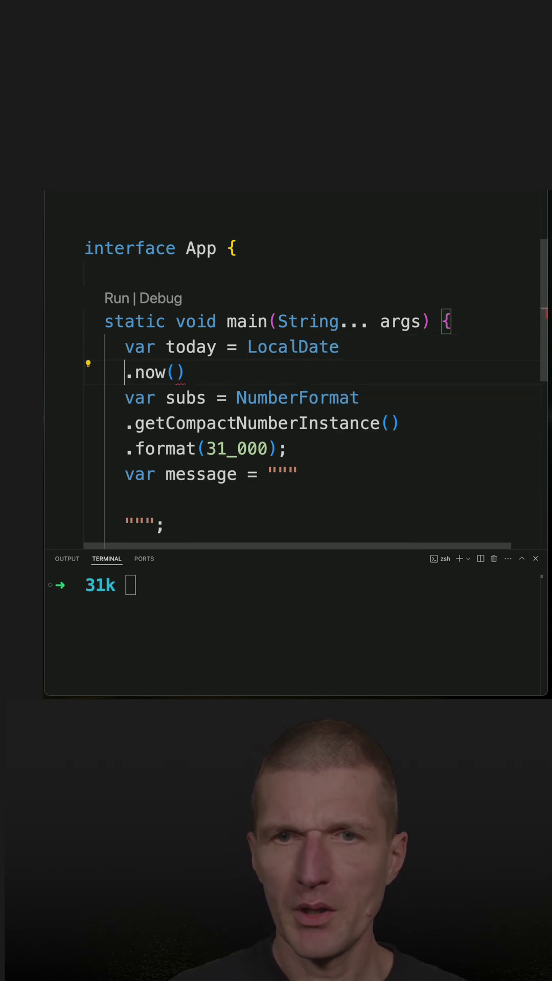
pyautogui.press('End')
pyautogui.press('Return')
pyautogui.write('.for')
pyautogui.press('Return')
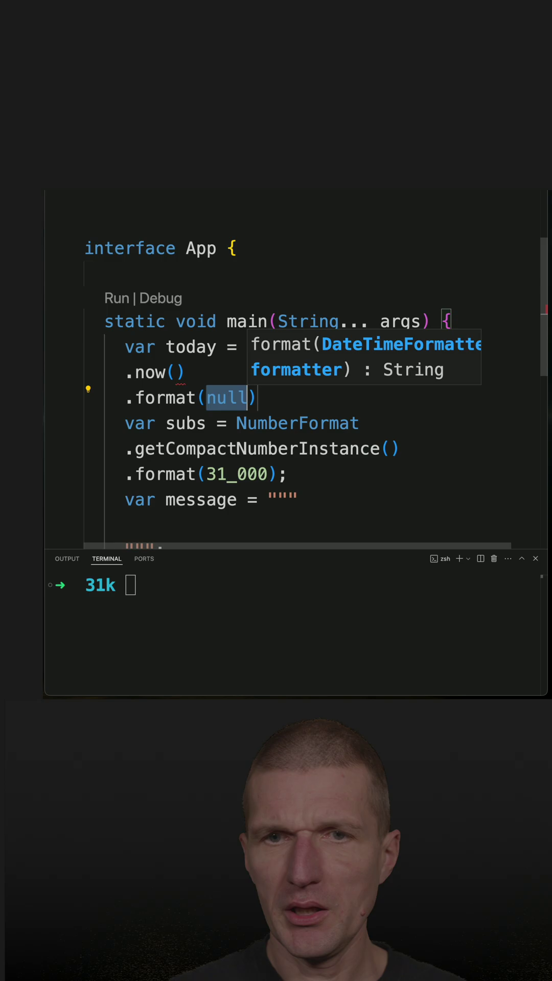
pyautogui.write('Date')
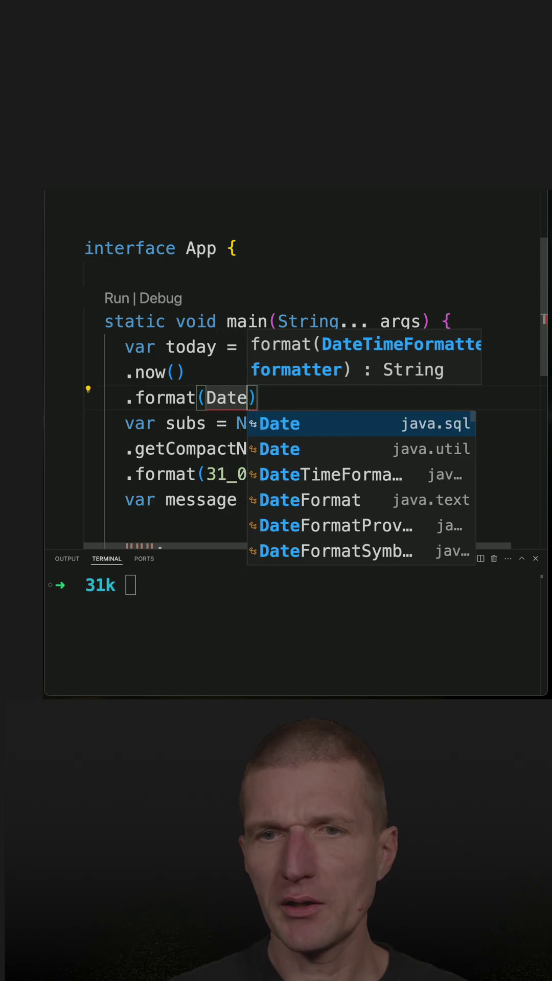
# - Pass DateTimeFormatter.ofLocalizedDate(FormatStyle.SHORT) as the format argument
pyautogui.press('Down')
pyautogui.press('Down')
pyautogui.press('Return')
pyautogui.write('.')
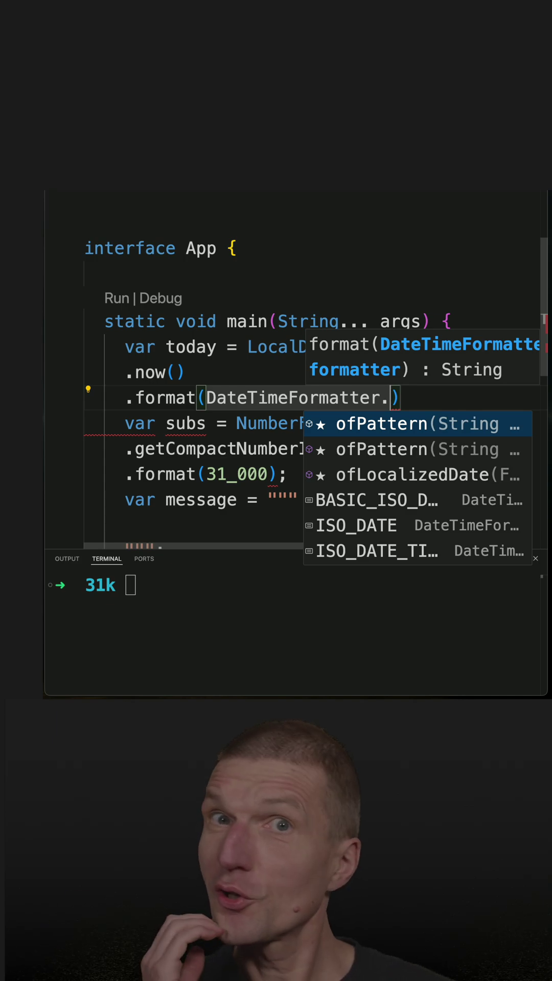
pyautogui.write('of')
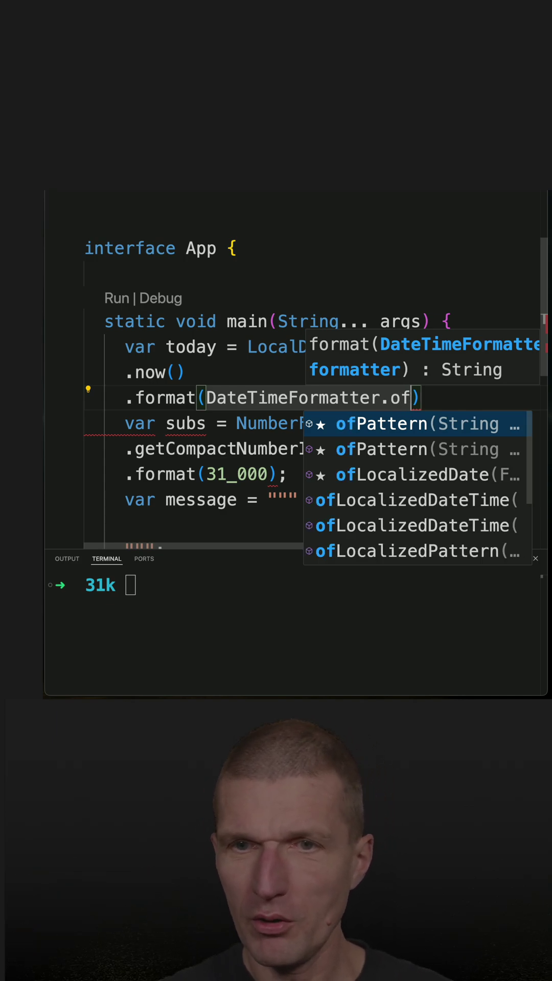
pyautogui.press('Down')
pyautogui.press('Down')
pyautogui.press('Return')
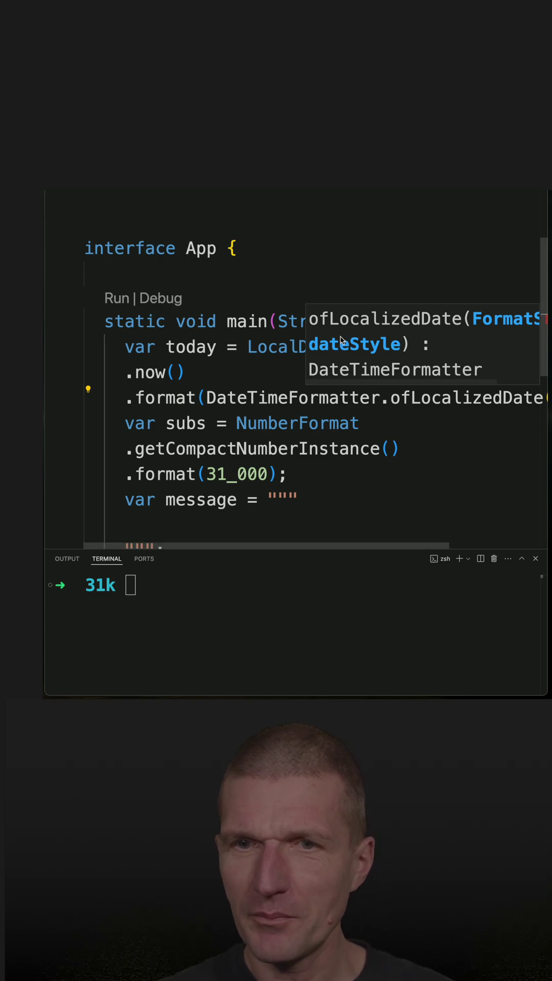
pyautogui.click(380, 399)
pyautogui.press('Return')
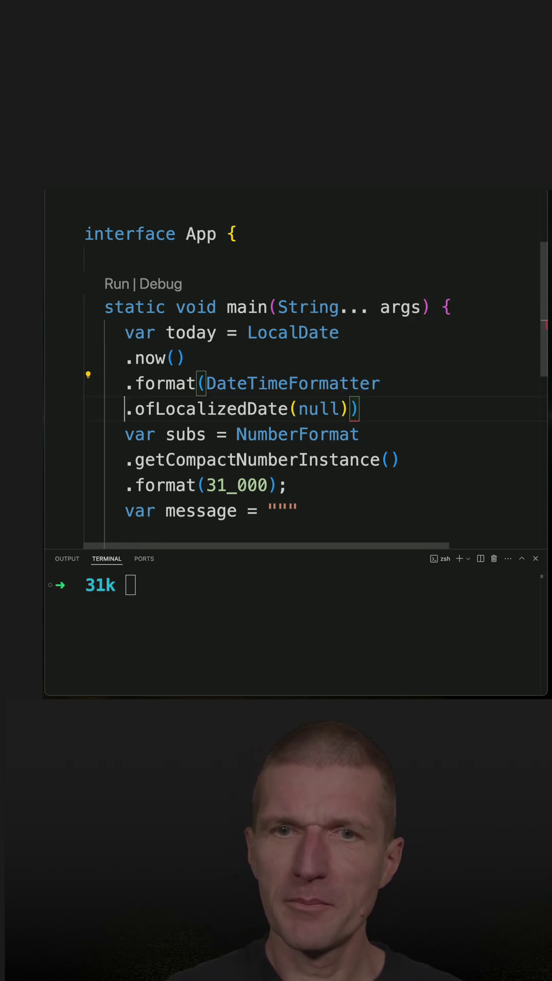
pyautogui.hotkey('shift', 'Left')
pyautogui.hotkey('shift', 'Left')
pyautogui.hotkey('shift', 'Left')
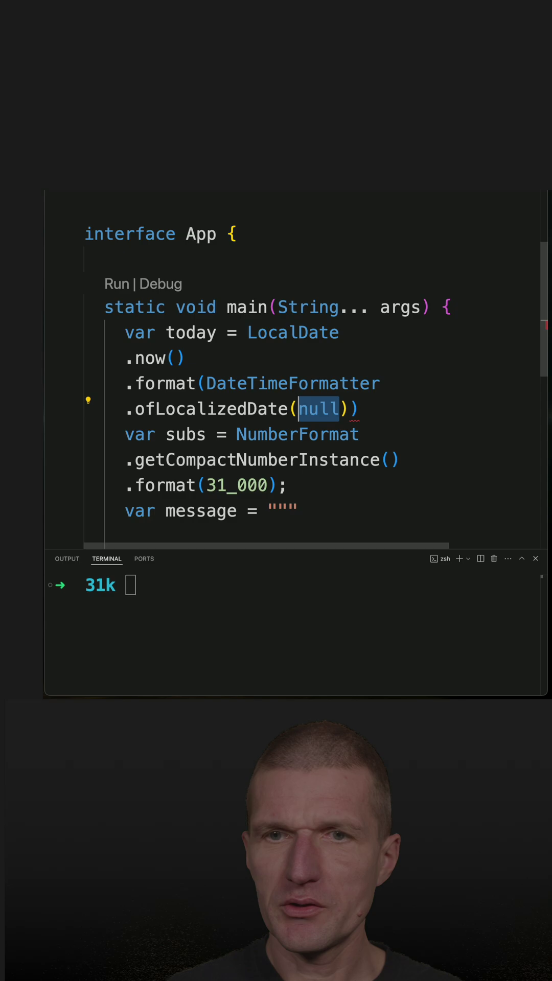
pyautogui.write('Forma')
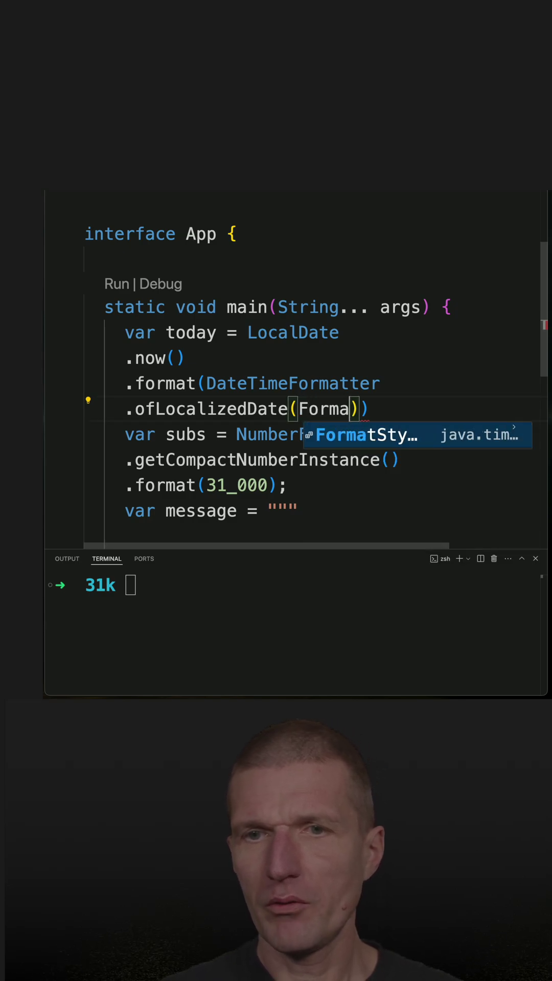
pyautogui.press('Tab')
pyautogui.write('.s')
pyautogui.press('Tab')
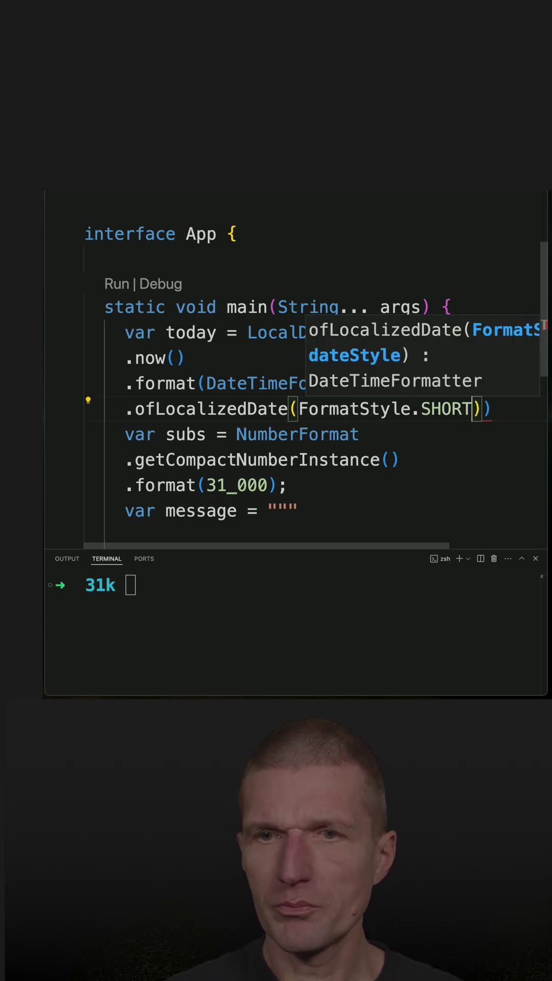
pyautogui.press('End')
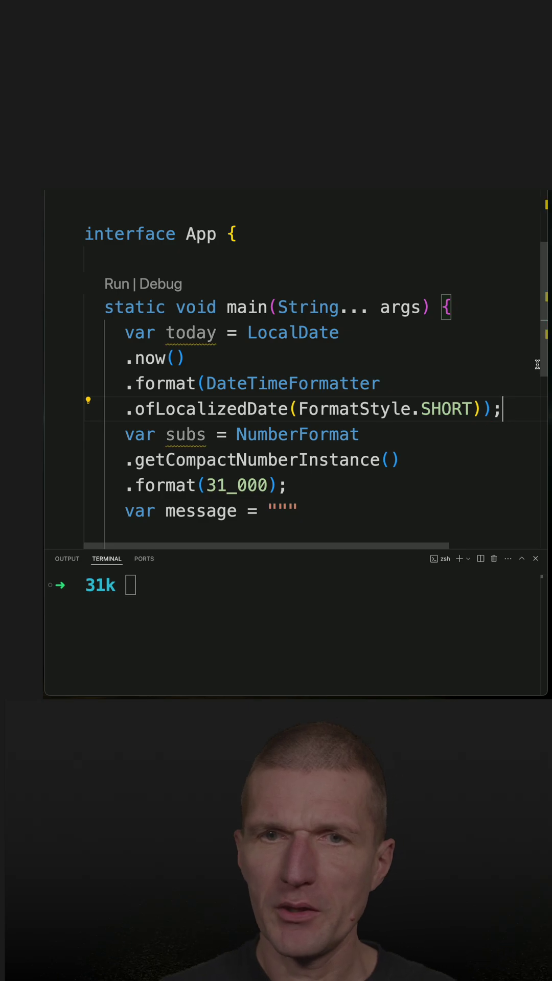
pyautogui.scroll(-3, 394, 335)
# - Write 'thanks to all %s subscribers' / '(%s)' in the text block, then append .formatted(subs, today)
pyautogui.click(247, 451)
pyautogui.scroll(-2, 246, 450)
pyautogui.write('thanks to a')
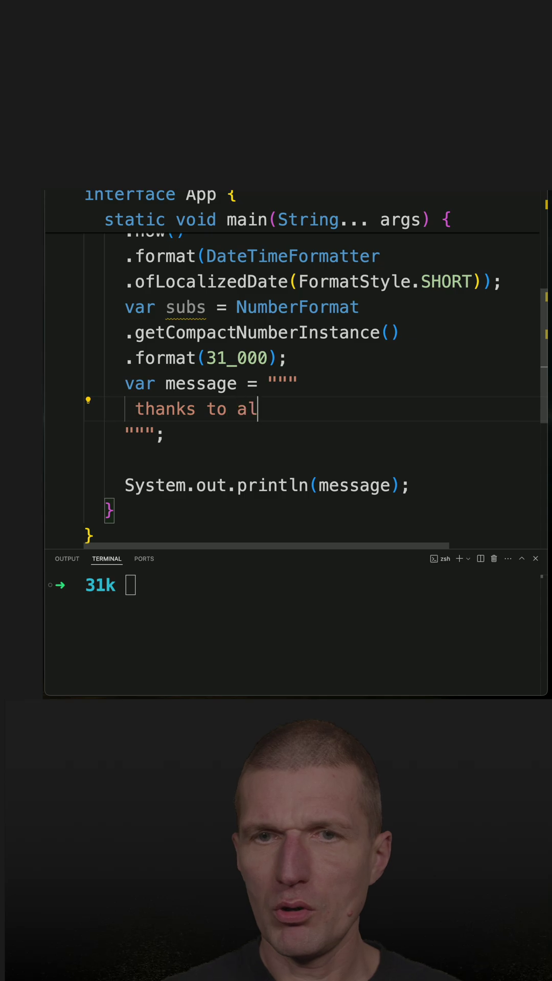
pyautogui.write('l %s subscribers')
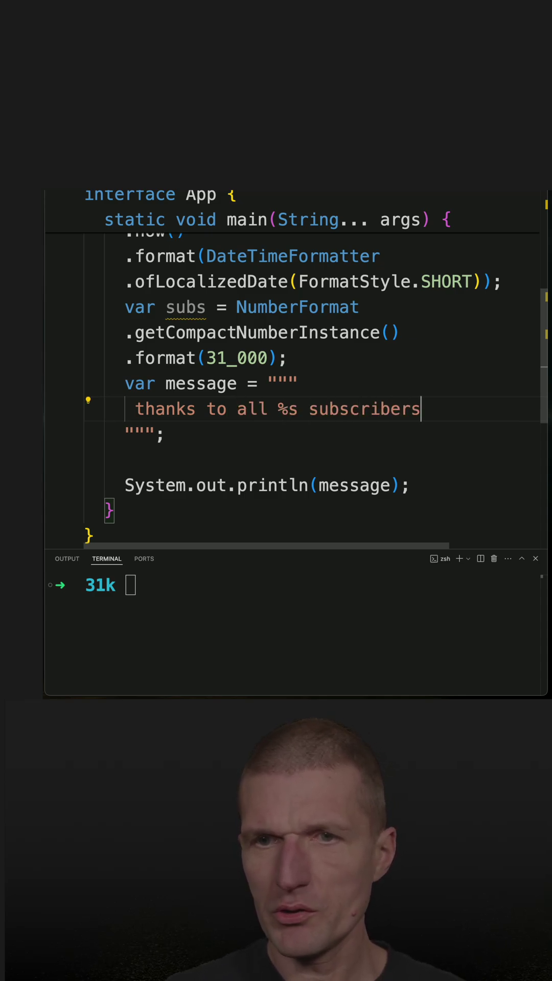
pyautogui.press('Return')
pyautogui.write('(')
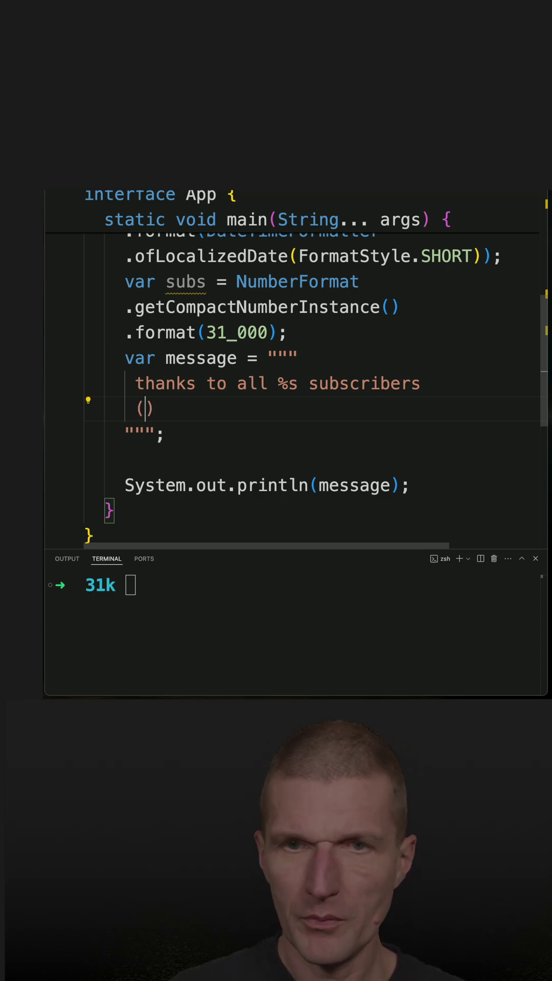
pyautogui.write('5S')
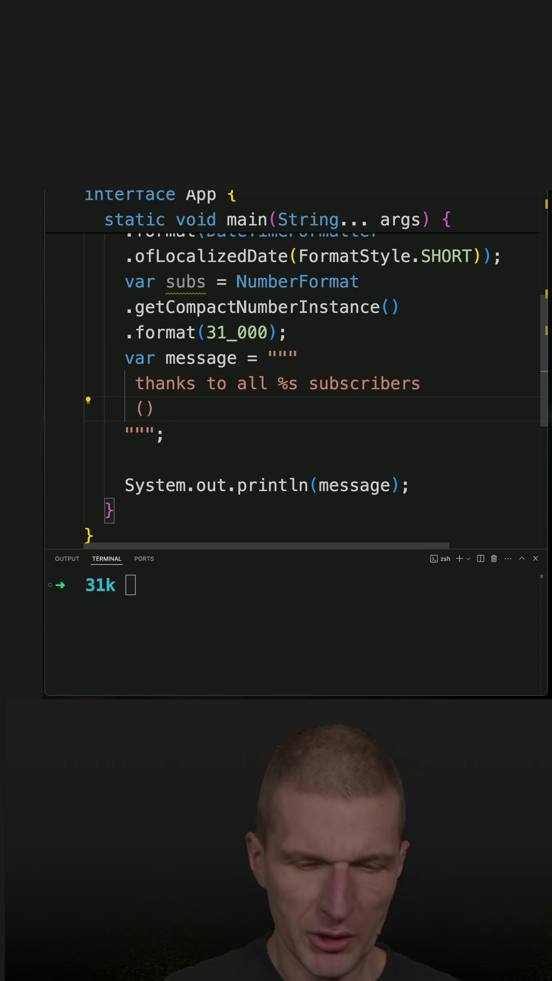
pyautogui.write('5S')
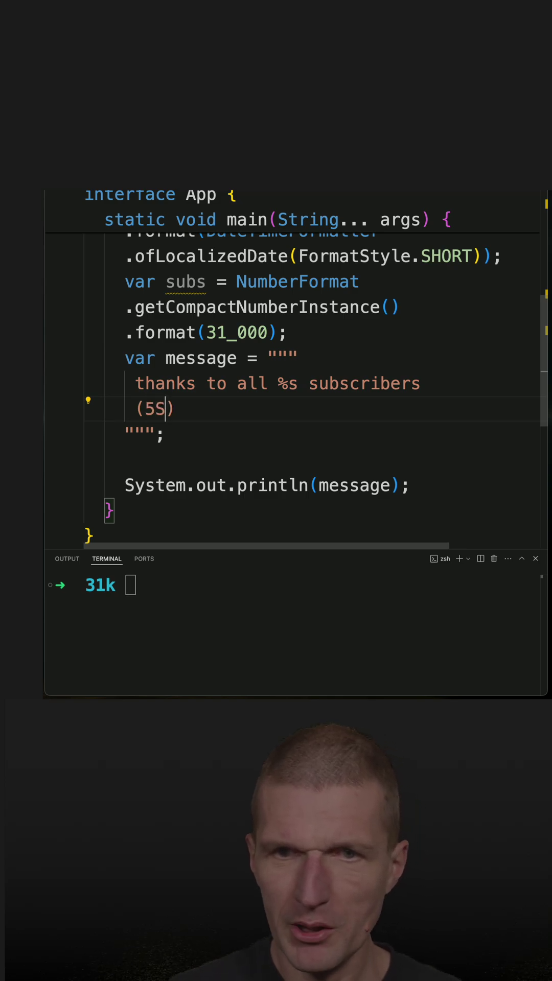
pyautogui.press('BackSpace')
pyautogui.press('BackSpace')
pyautogui.write('%s')
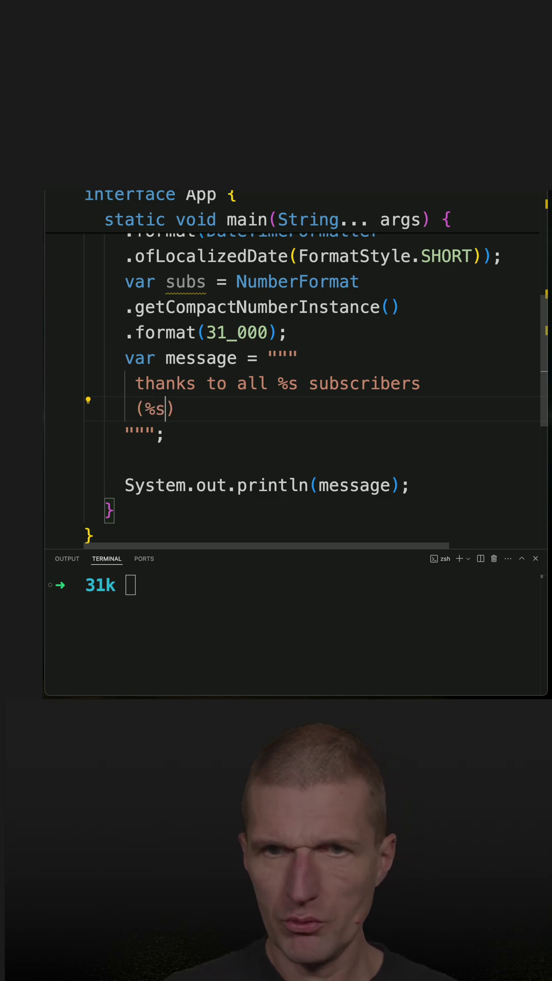
pyautogui.press('Down')
pyautogui.write('.for')
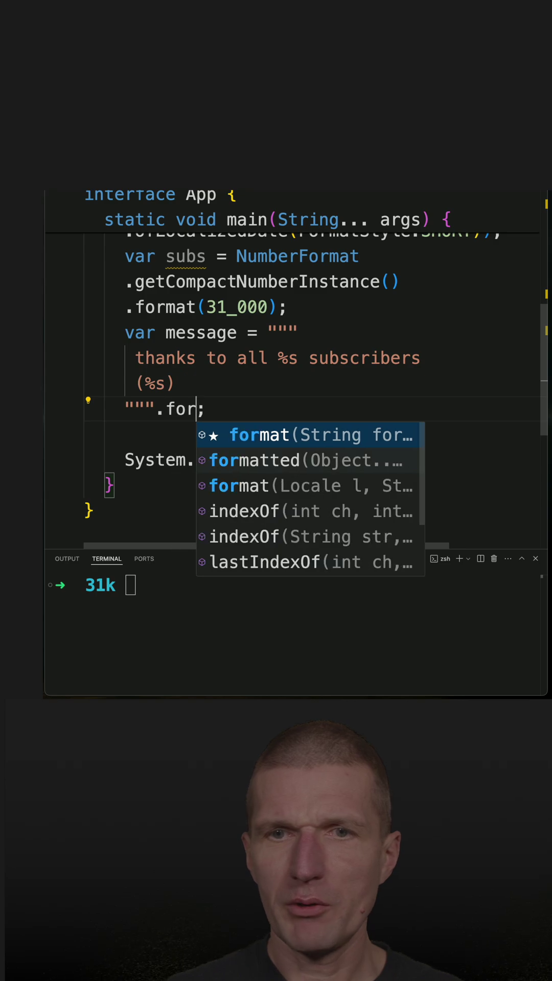
pyautogui.press('Down')
pyautogui.press('Return')
pyautogui.write('subs')
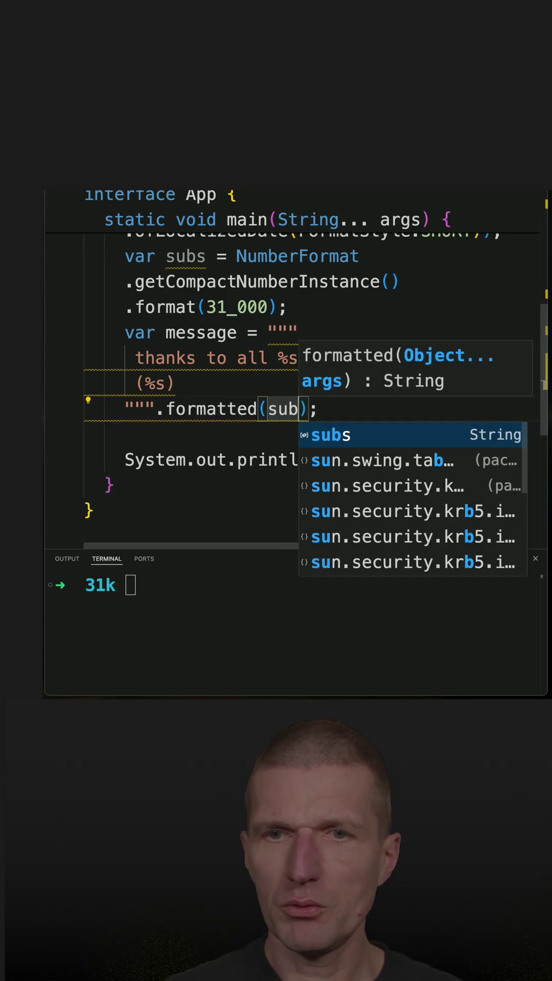
pyautogui.write(',today')
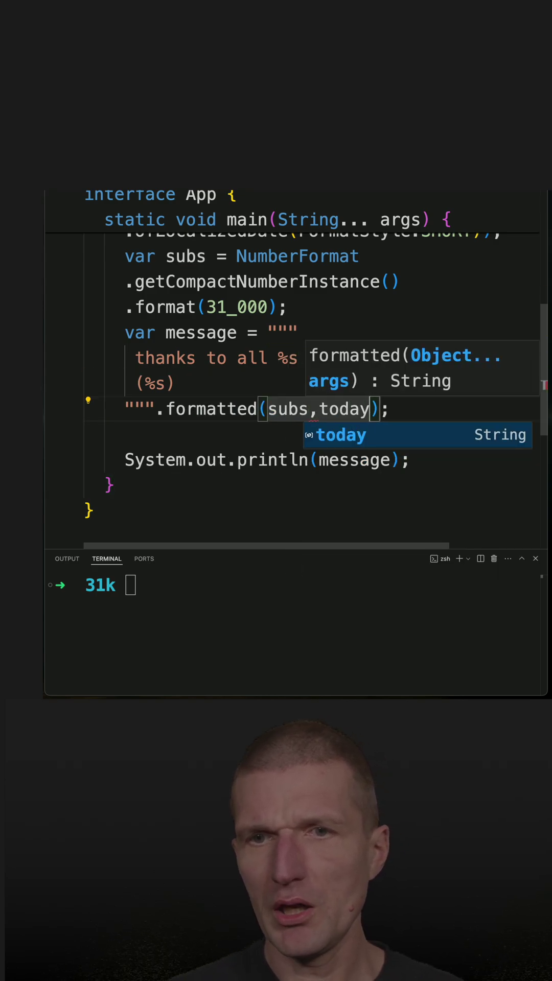
# - Run java app.java in the terminal
pyautogui.click(259, 629)
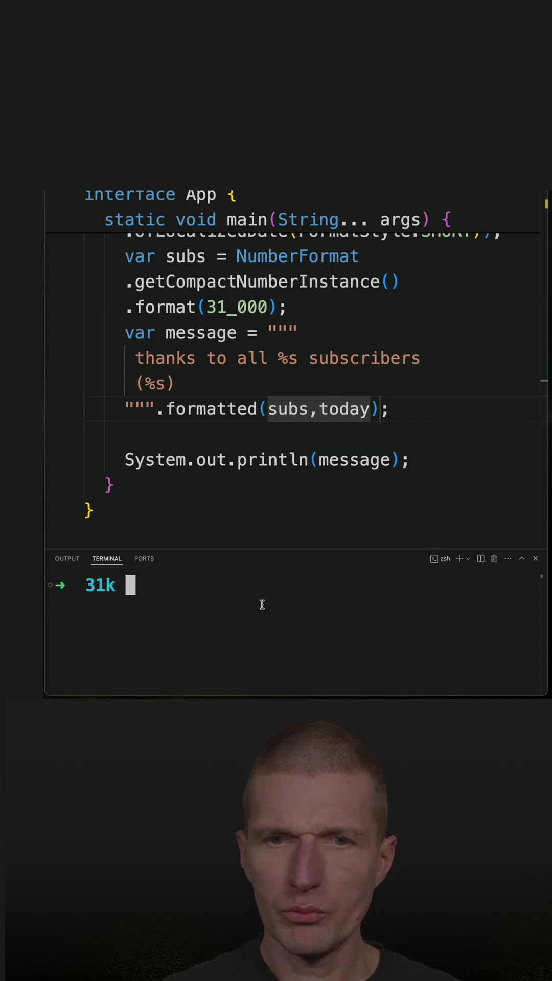
pyautogui.write('java app.jav')
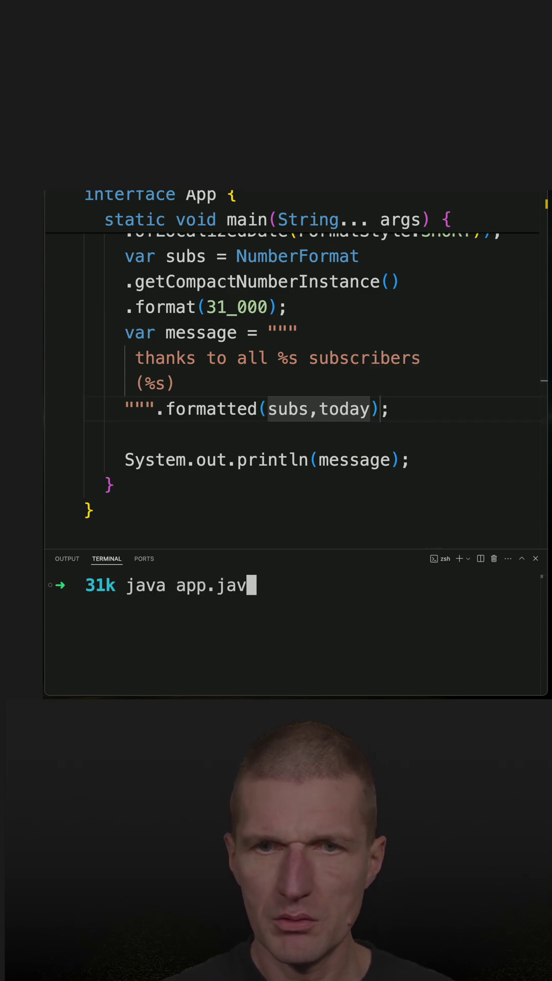
pyautogui.write('a')
pyautogui.press('Return')
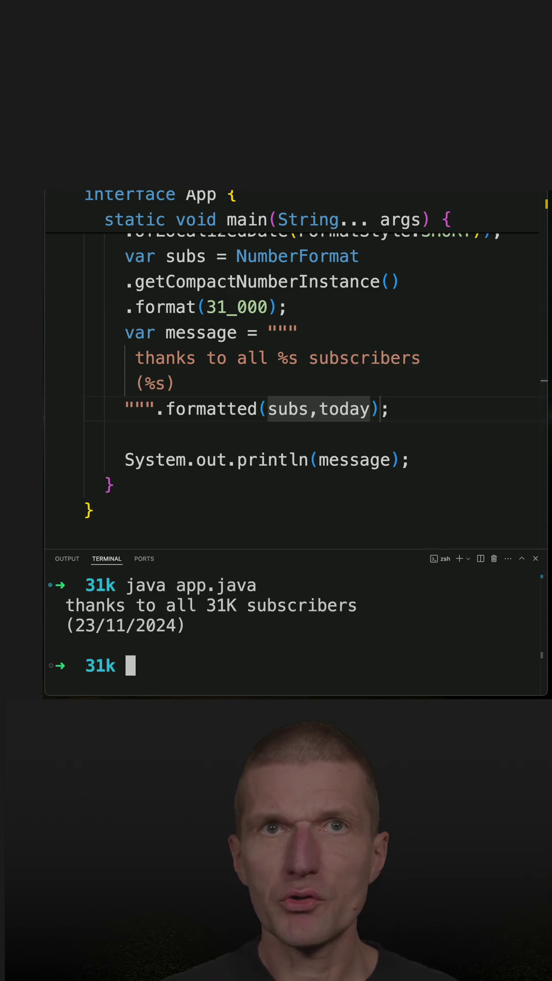